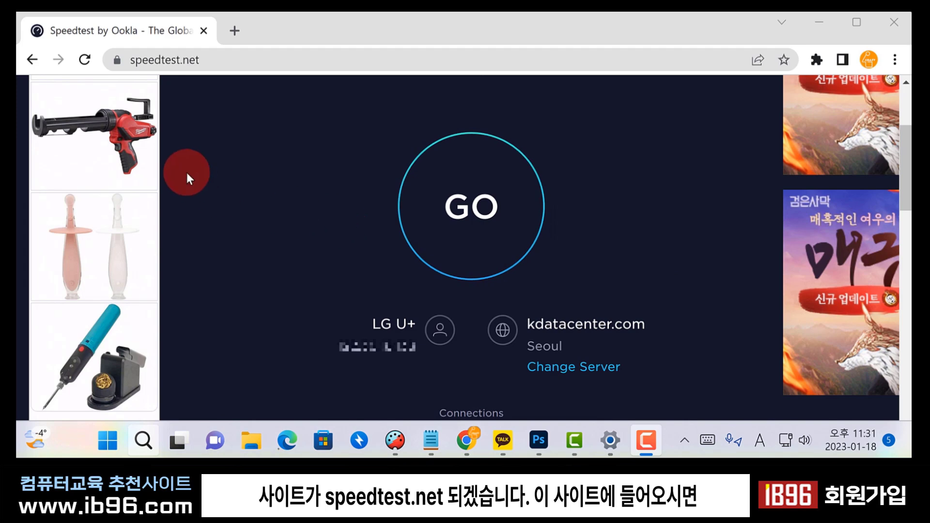
Run a connection test on speedtest.net and check the measured download and upload speeds and their units.
{"action": "left_click", "coordinate": [148, 65]}
{"action": "left_click", "coordinate": [147, 65]}
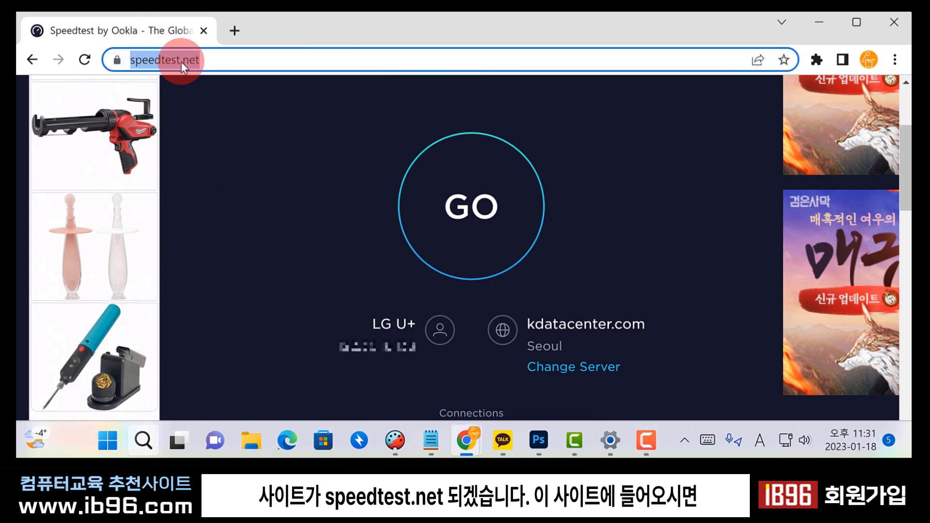
{"action": "left_click", "coordinate": [206, 61]}
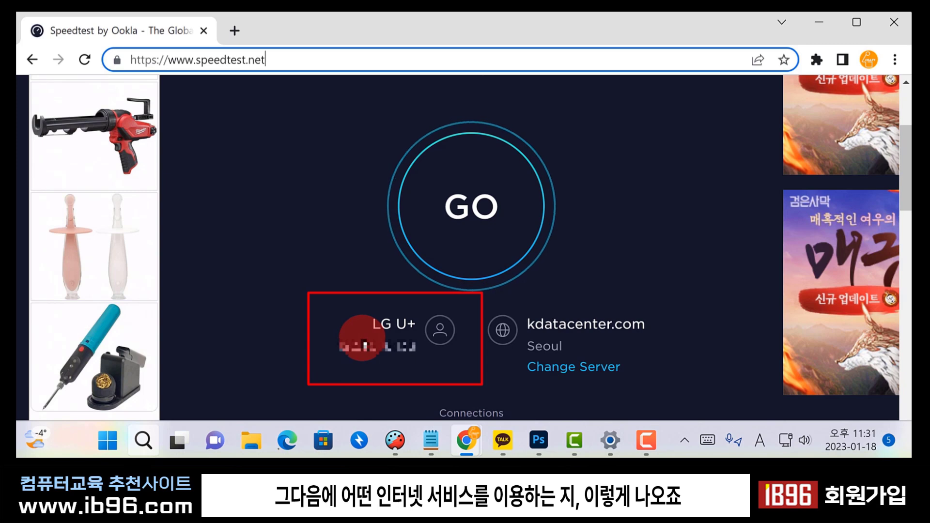
{"action": "left_click", "coordinate": [483, 237]}
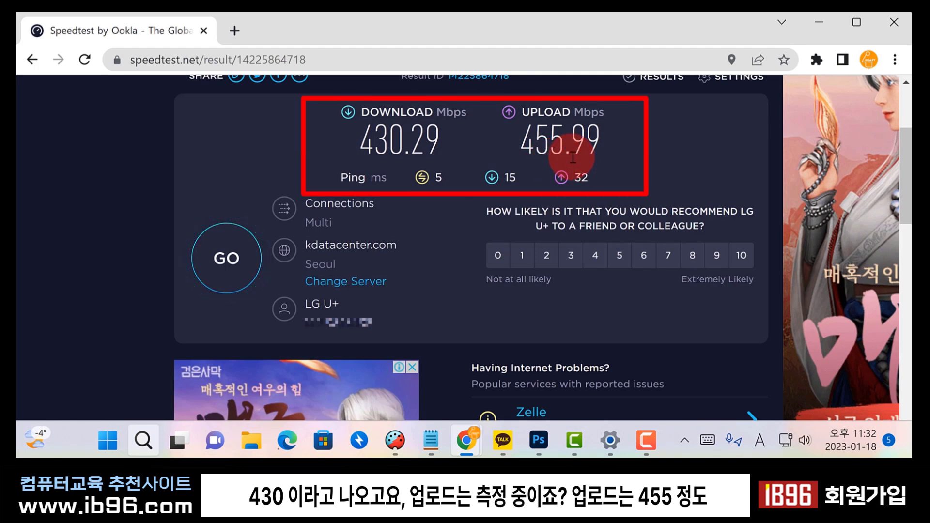
{"action": "left_click_drag", "start_coordinate": [467, 112], "coordinate": [446, 113]}
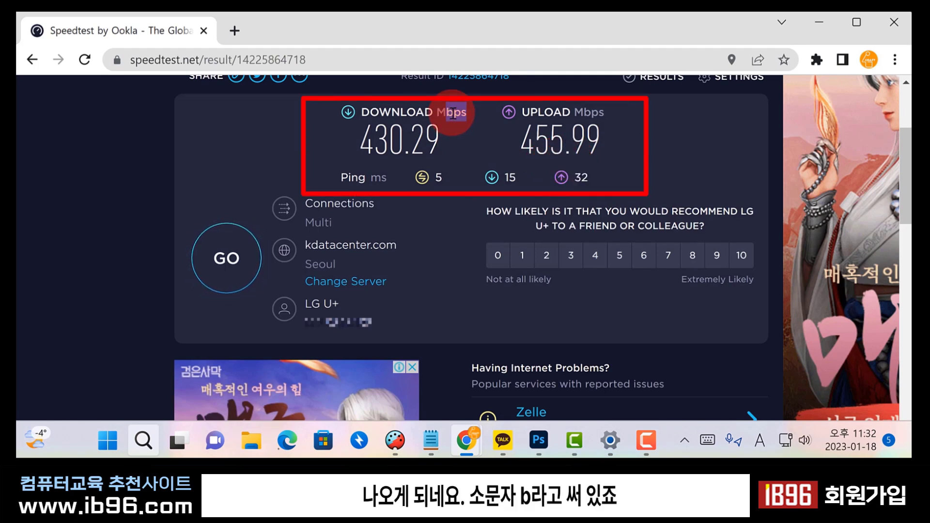
{"action": "left_click", "coordinate": [456, 121]}
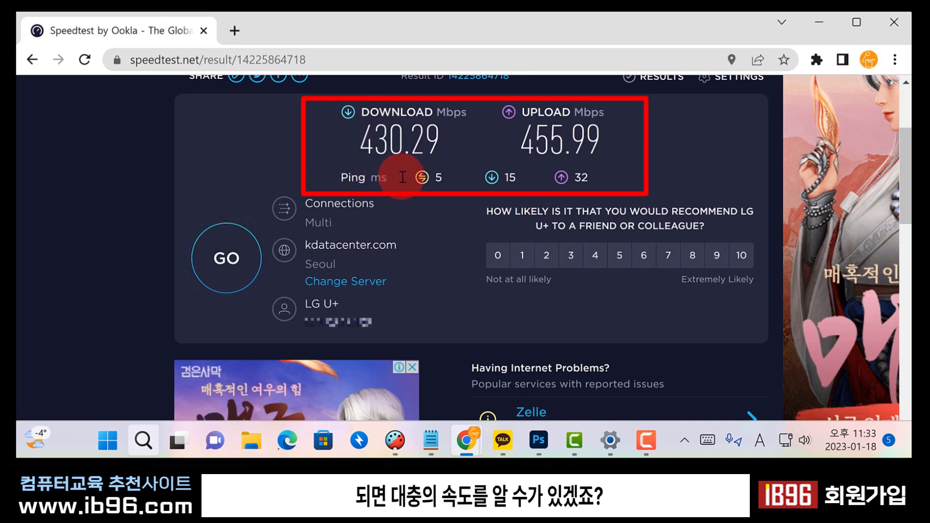
{"action": "scroll", "coordinate": [394, 178], "scroll_direction": "up", "scroll_amount": 1}
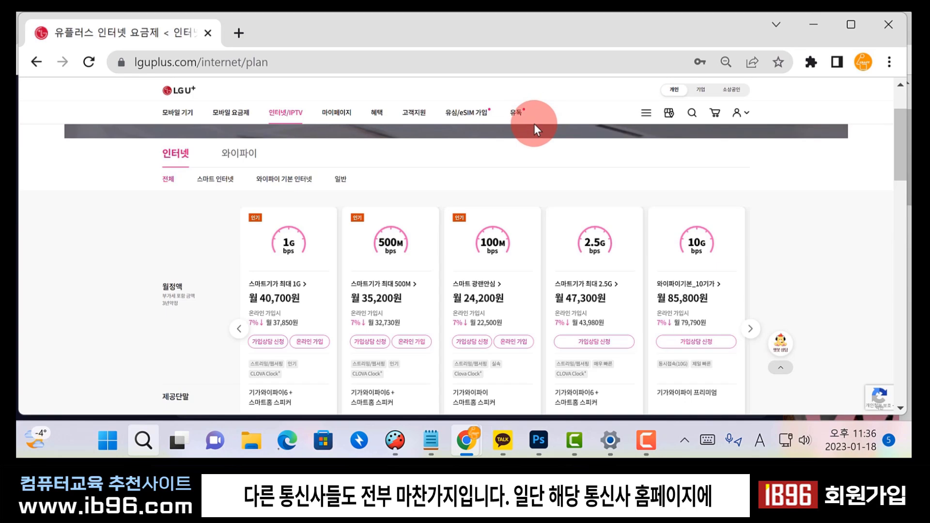
Run the internet speed measurement (인터넷 속도 측정) from LG U+ customer support and review the results and system information.
{"action": "mouse_move", "coordinate": [413, 116]}
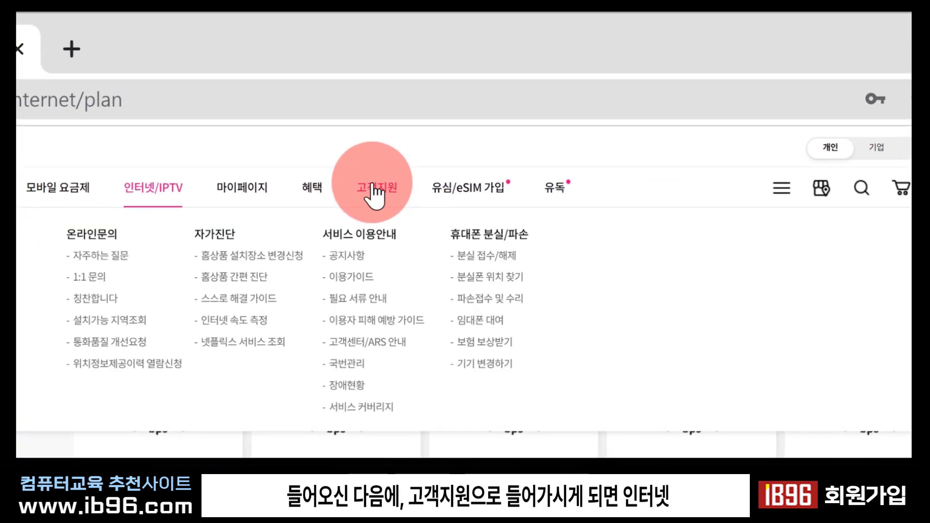
{"action": "left_click", "coordinate": [257, 323]}
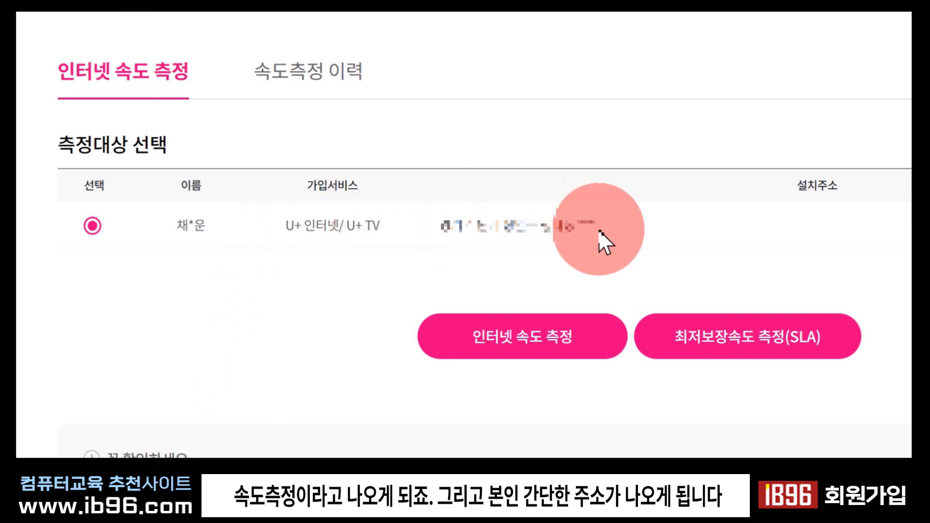
{"action": "left_click", "coordinate": [557, 345]}
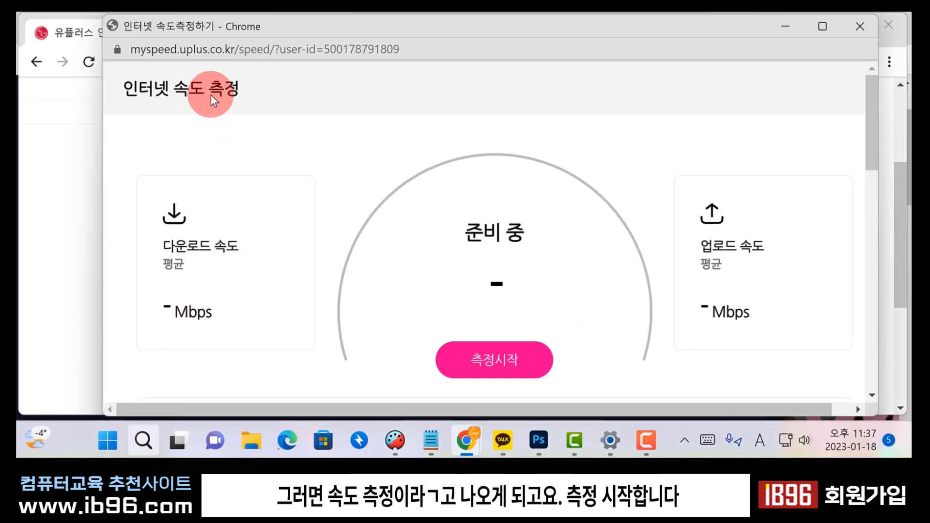
{"action": "left_click", "coordinate": [500, 368]}
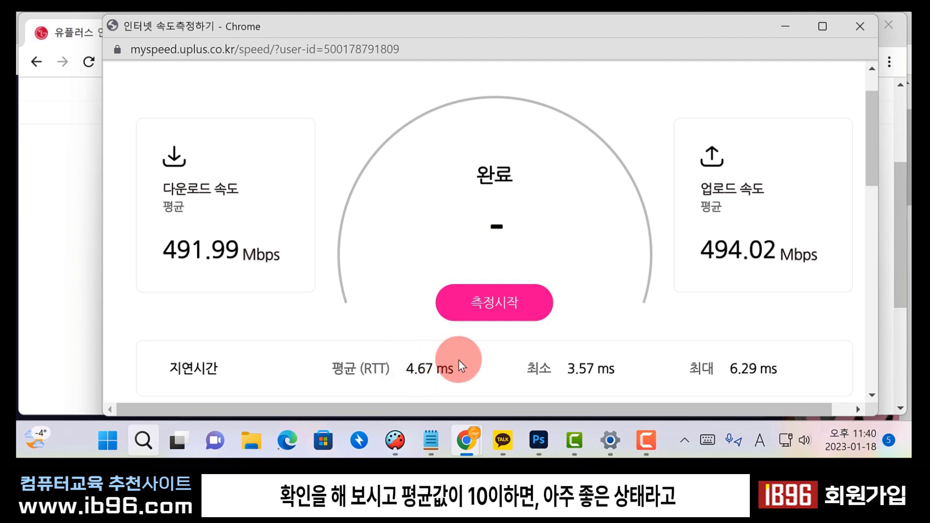
{"action": "scroll", "coordinate": [388, 216], "scroll_direction": "down", "scroll_amount": 5}
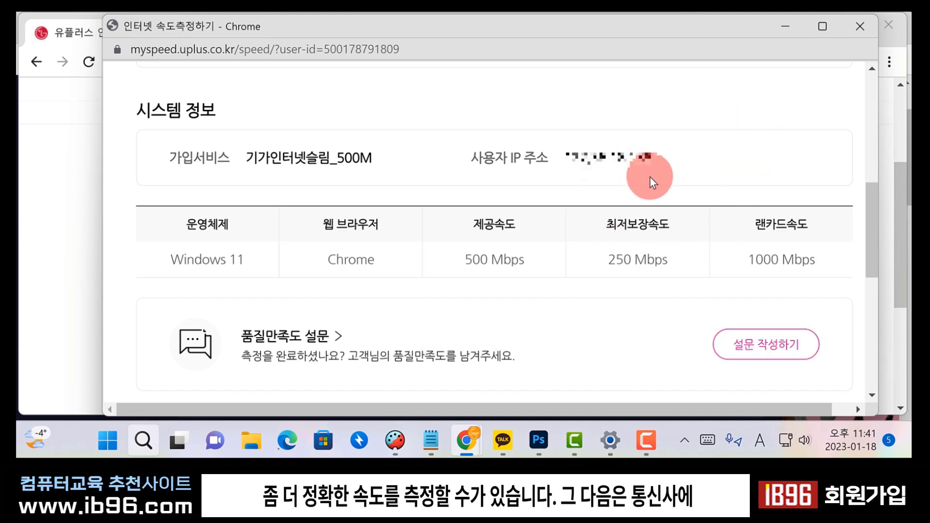
Open Command Prompt as administrator and flush the DNS cache with ipconfig/flushdns.
{"action": "key", "text": "super+d"}
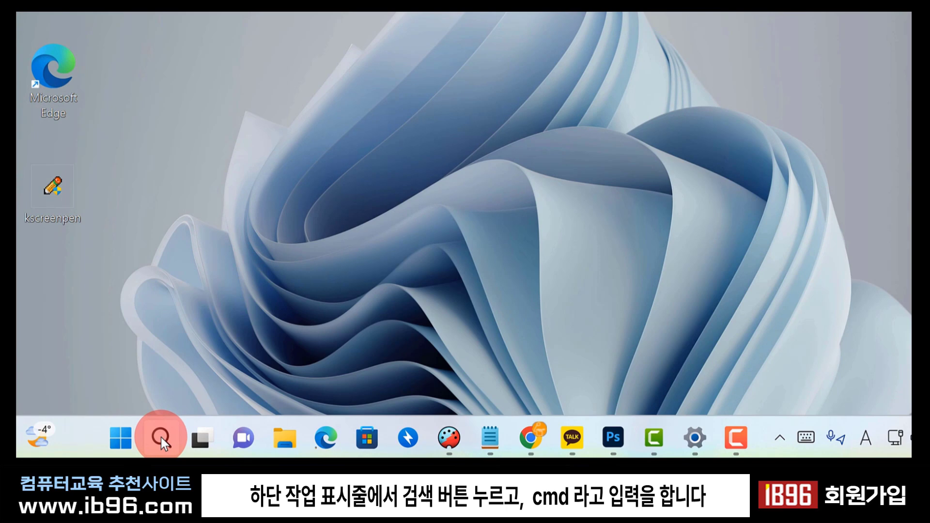
{"action": "left_click", "coordinate": [161, 438]}
{"action": "type", "text": "cmd"}
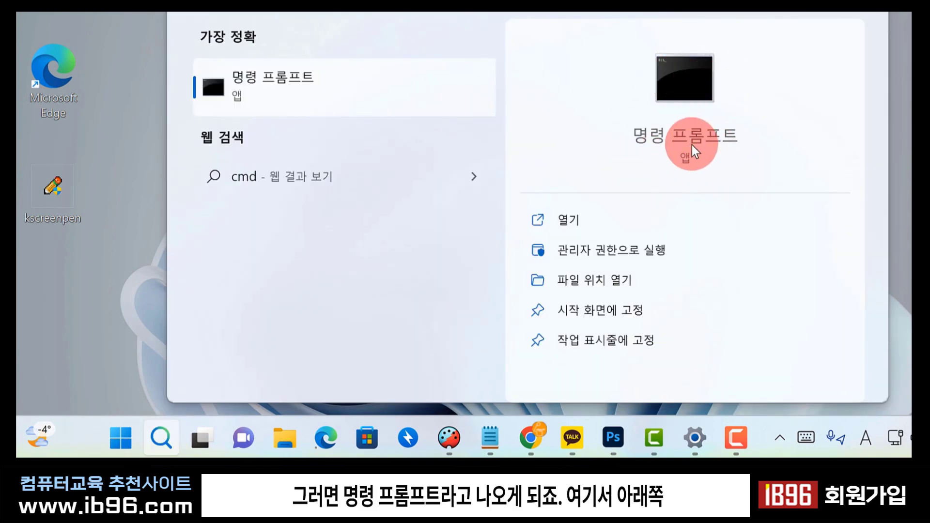
{"action": "left_click", "coordinate": [656, 249]}
{"action": "type", "text": "ipconfig/flushdns"}
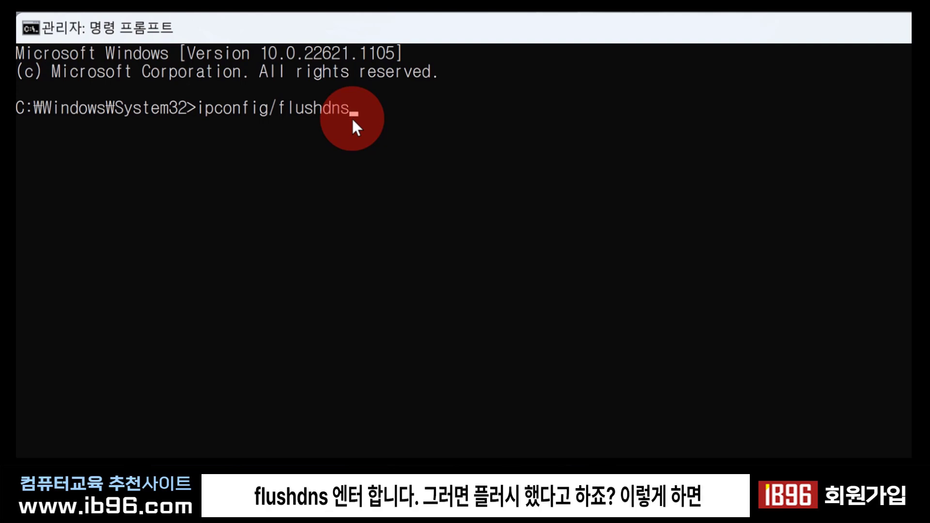
{"action": "key", "text": "Return"}
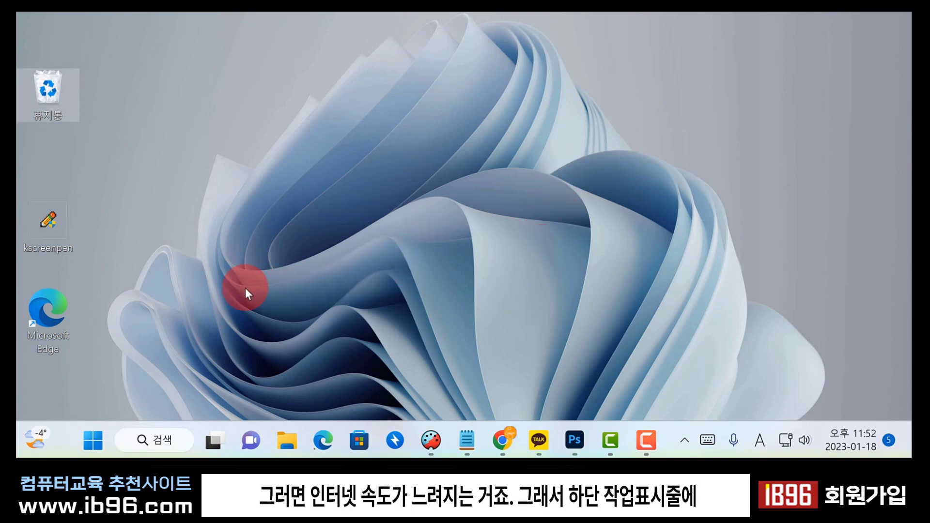
Search for 네트워크 연결 and open the TCP/IPv4 properties of the Ethernet (이더넷) adapter.
{"action": "left_click", "coordinate": [151, 440]}
{"action": "type", "text": "네트워크 연결"}
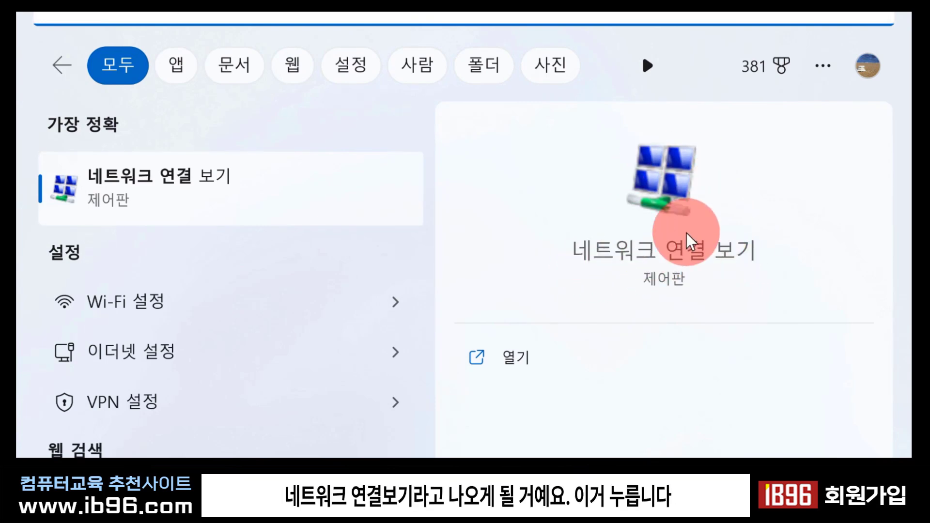
{"action": "left_click", "coordinate": [665, 199]}
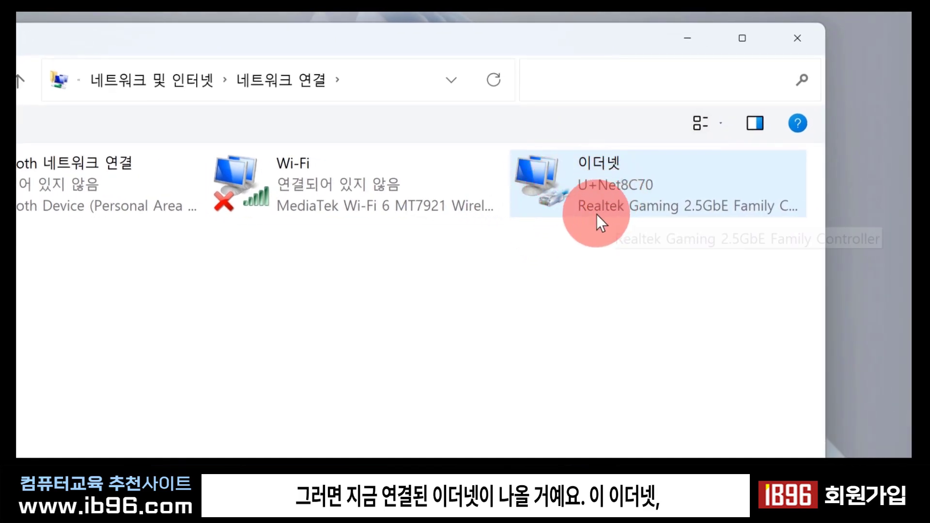
{"action": "right_click", "coordinate": [597, 170]}
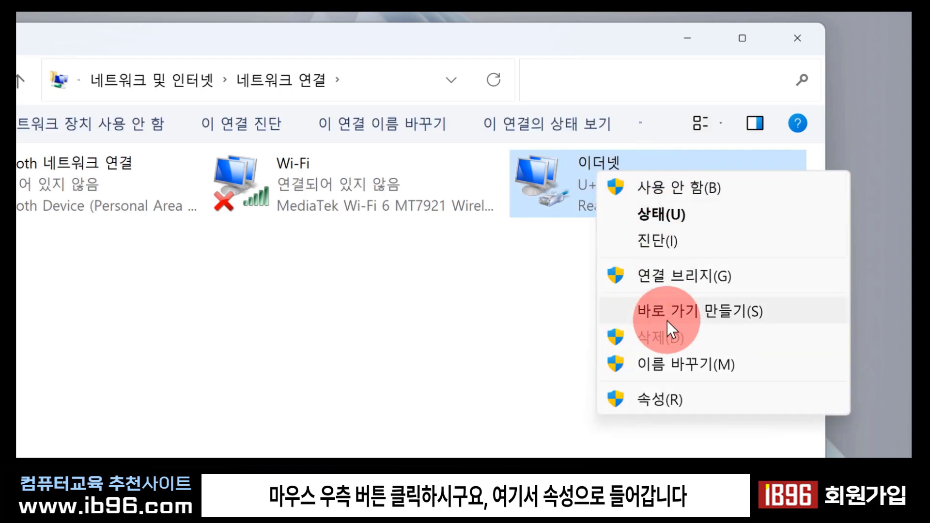
{"action": "left_click", "coordinate": [670, 398]}
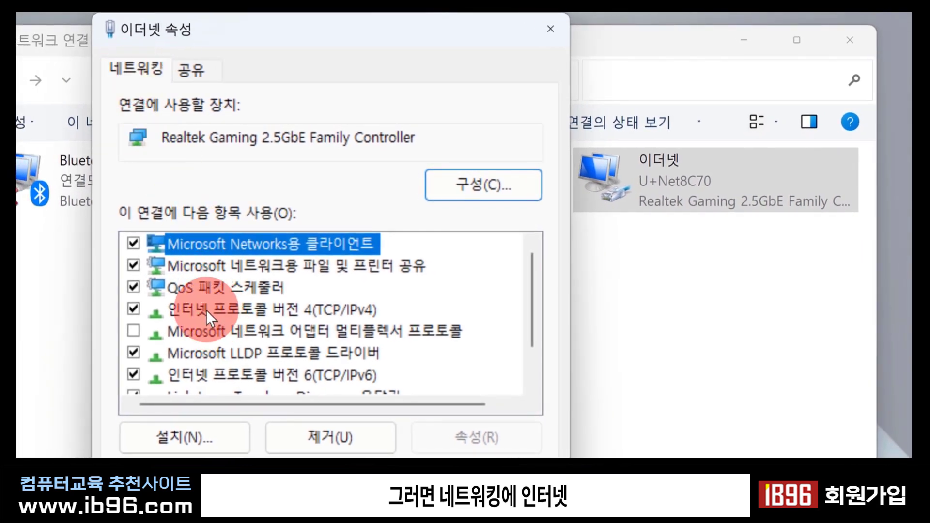
{"action": "left_click", "coordinate": [307, 310]}
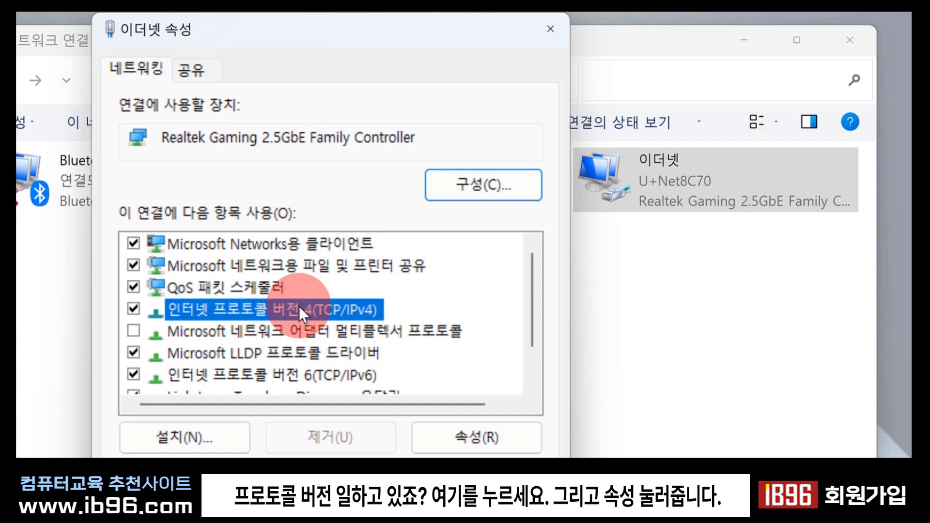
{"action": "left_click", "coordinate": [475, 439]}
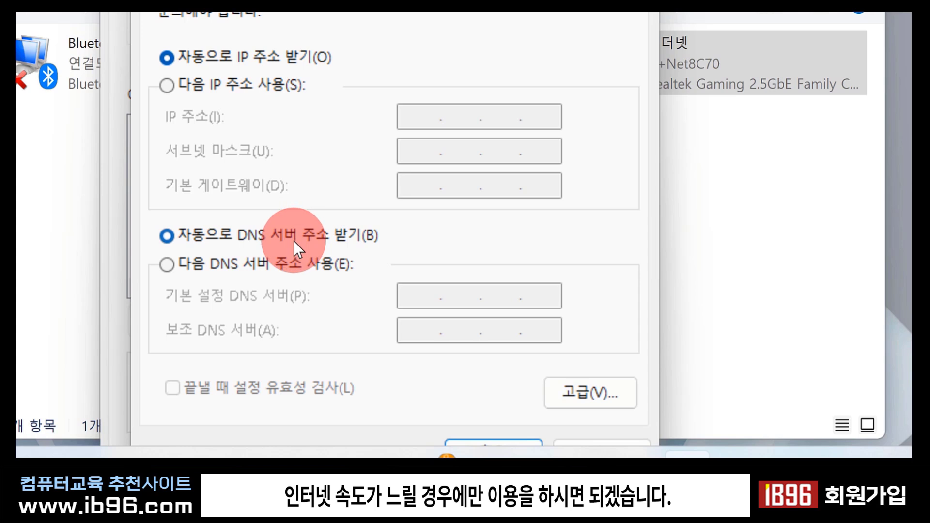
Switch to manual DNS server addresses, with preferred DNS 8.8.8.8 and alternate DNS 8.8.4.4.
{"action": "left_click", "coordinate": [273, 267]}
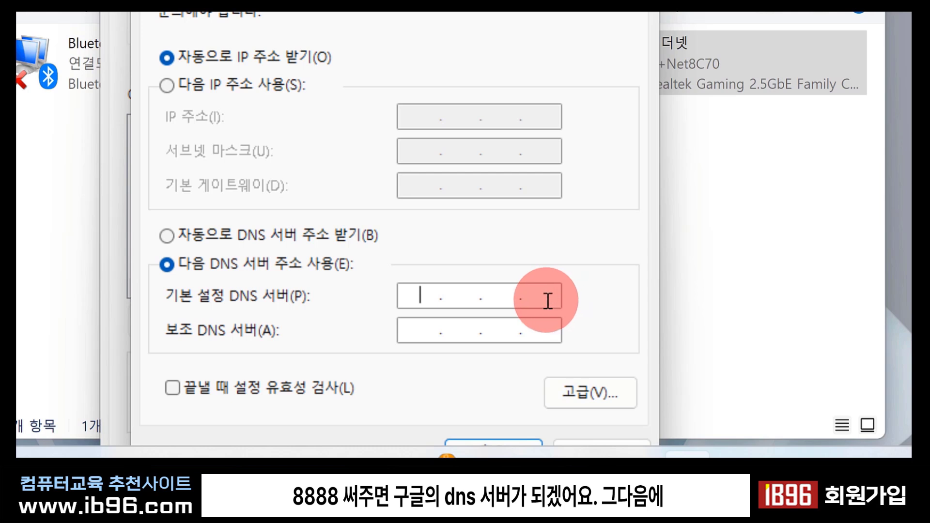
{"action": "type", "text": "8.8.8.8"}
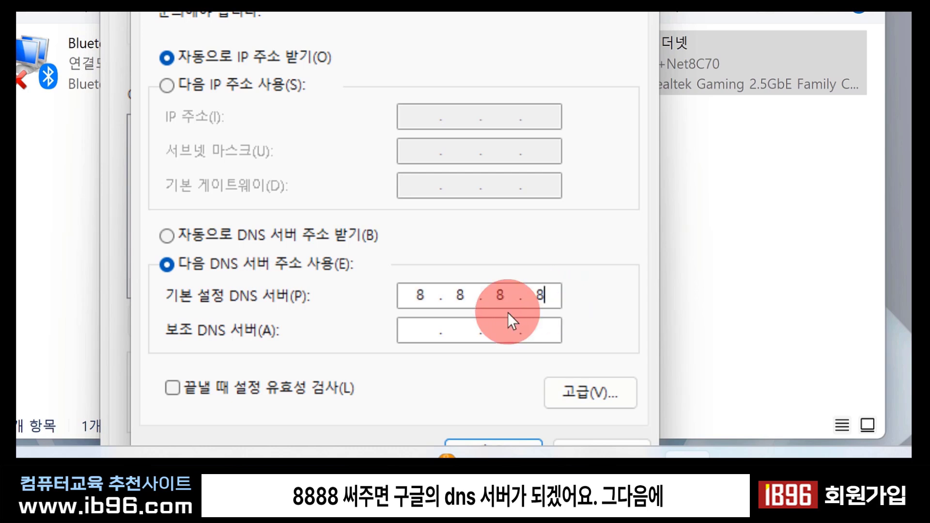
{"action": "left_click", "coordinate": [415, 330]}
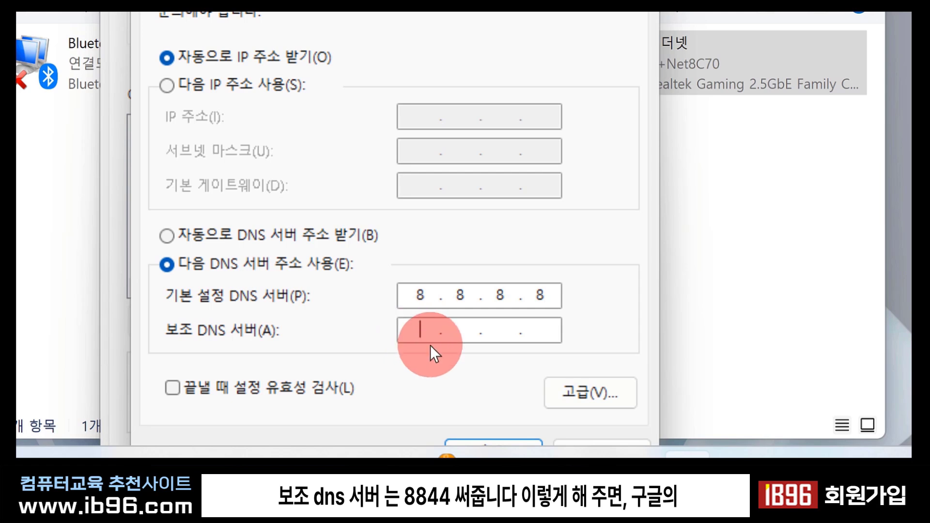
{"action": "type", "text": "8.8.4.4"}
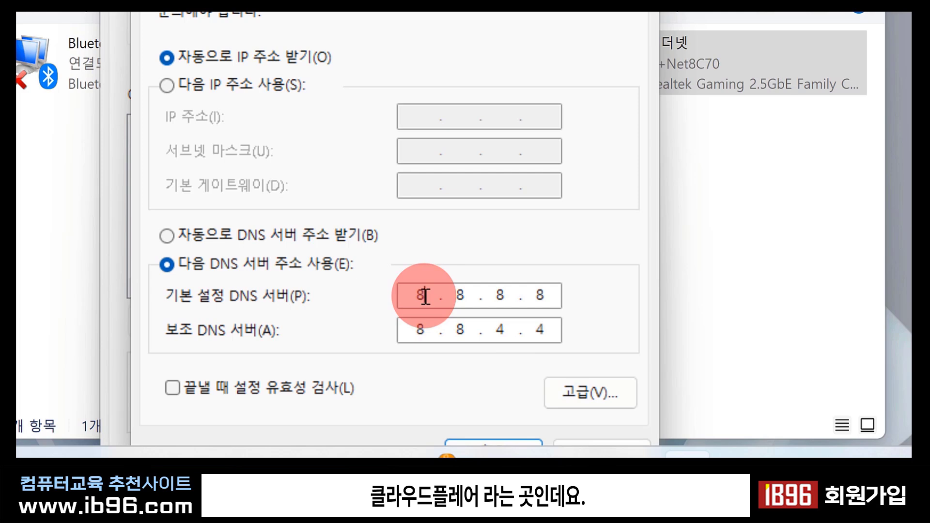
Replace the DNS servers with Cloudflare's, setting the preferred address to 1.1.1.1 and the alternate to 1.0.0.1.
{"action": "left_click_drag", "start_coordinate": [395, 294], "coordinate": [507, 296]}
{"action": "type", "text": "1.1.1"}
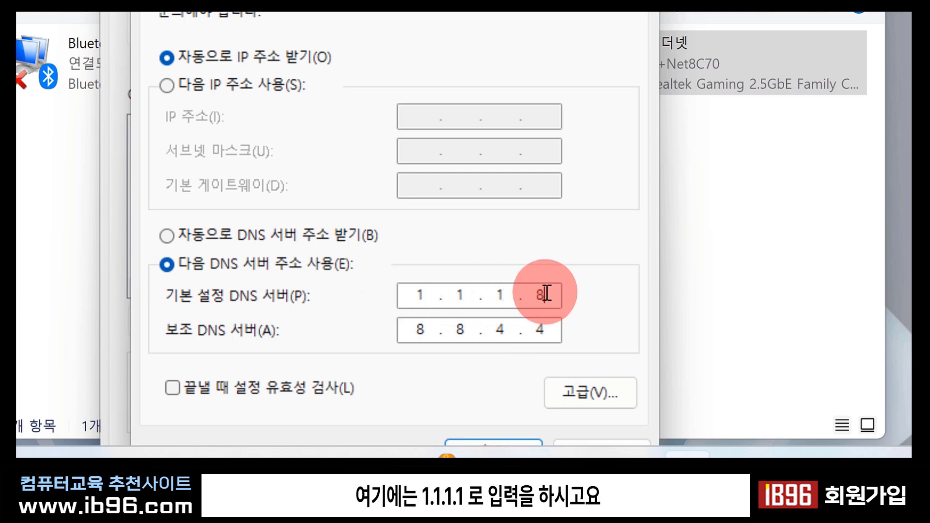
{"action": "type", "text": ".1"}
{"action": "double_click", "coordinate": [426, 330]}
{"action": "type", "text": "1"}
{"action": "double_click", "coordinate": [460, 330]}
{"action": "type", "text": "0"}
{"action": "double_click", "coordinate": [500, 330]}
{"action": "type", "text": "0"}
{"action": "double_click", "coordinate": [548, 335]}
{"action": "type", "text": "1"}
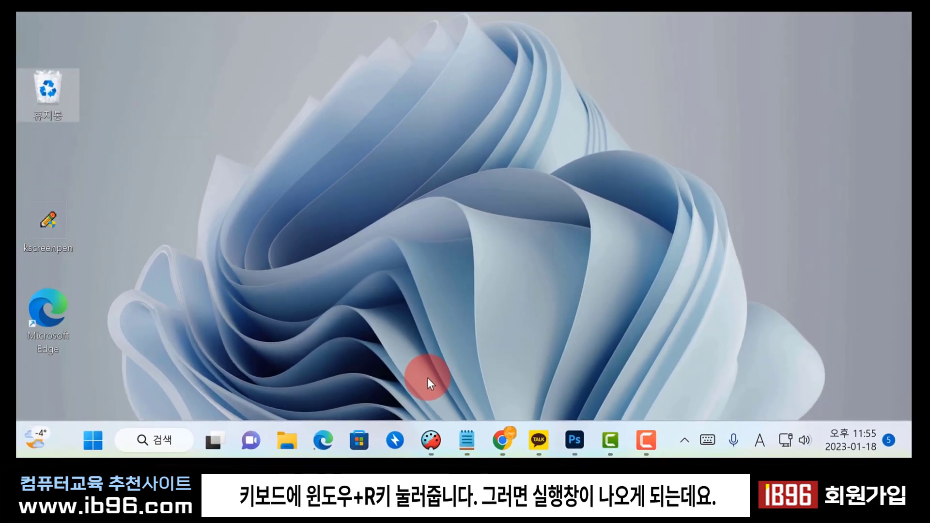
Launch the Local Group Policy Editor by running gpedit.msc.
{"action": "key", "text": "super+r"}
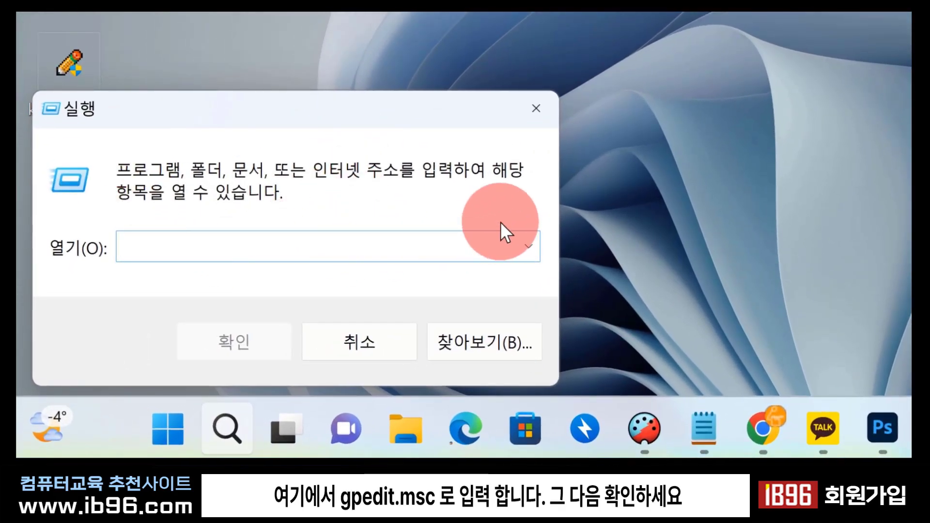
{"action": "type", "text": "gpedit.msc"}
{"action": "left_click", "coordinate": [150, 274]}
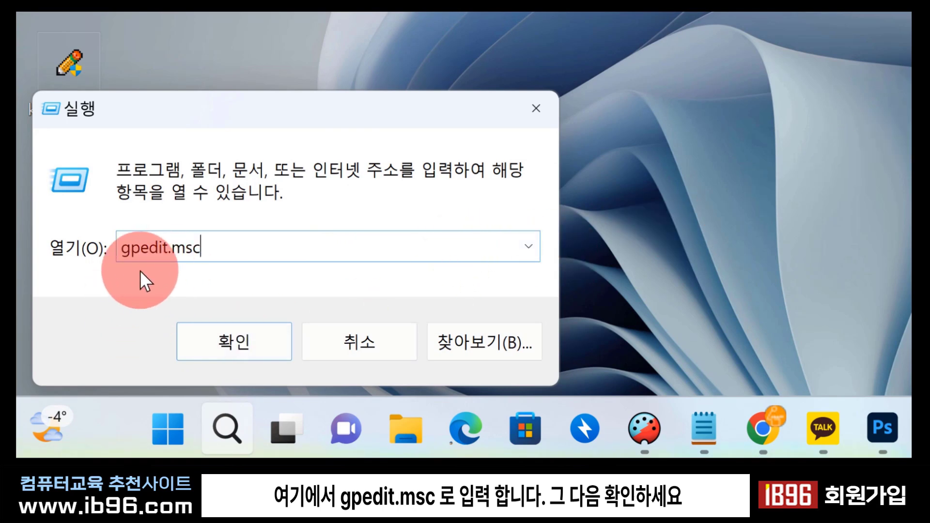
{"action": "left_click", "coordinate": [201, 250]}
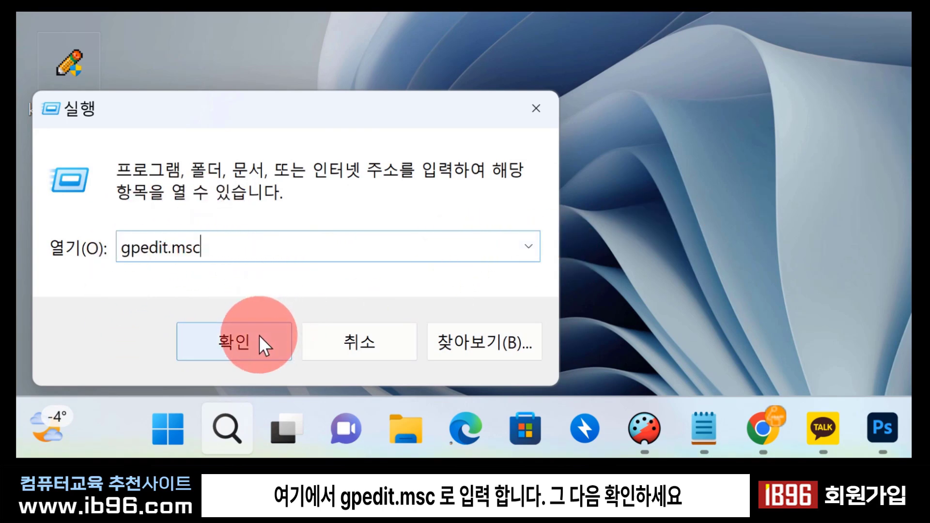
{"action": "left_click", "coordinate": [251, 337]}
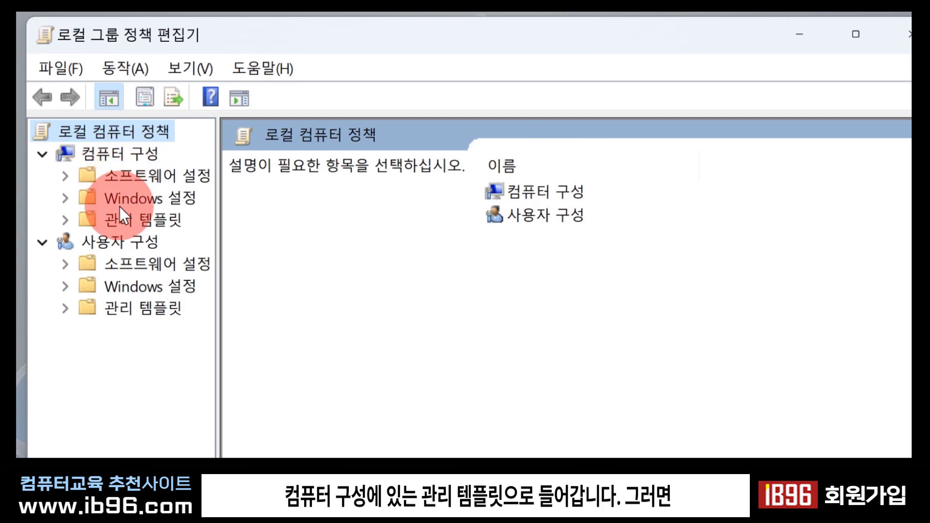
Open the 예약 대역폭 제한 policy in the QoS 패킷 스케줄러 folder under Computer Configuration's administrative templates for 네트워크.
{"action": "left_click", "coordinate": [65, 220]}
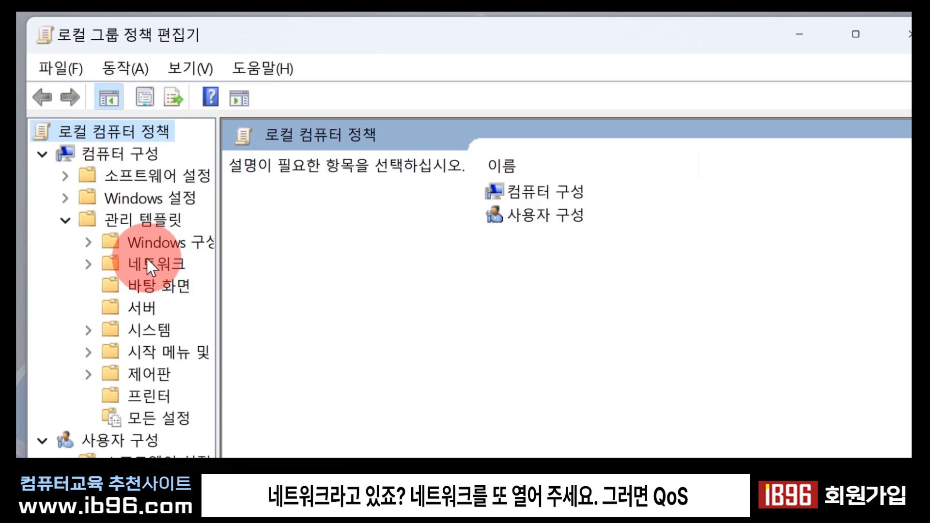
{"action": "left_click", "coordinate": [89, 263]}
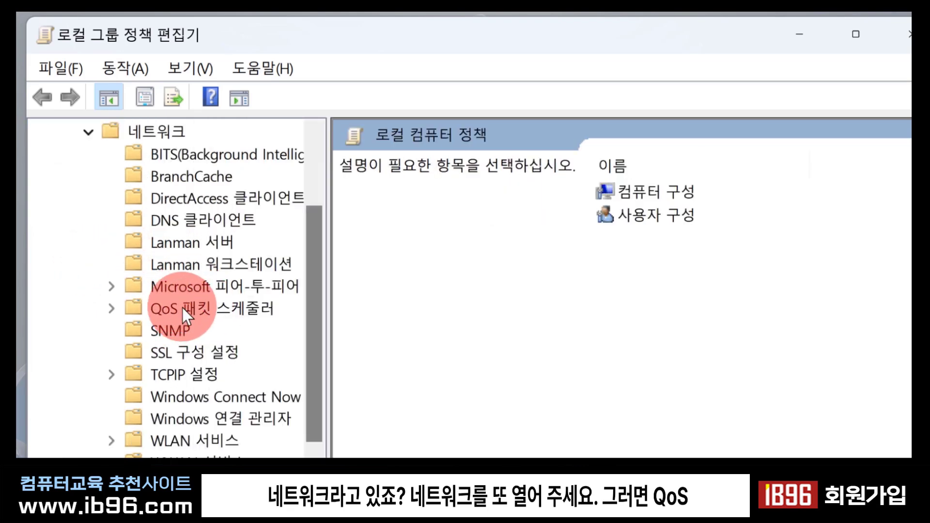
{"action": "left_click", "coordinate": [210, 307]}
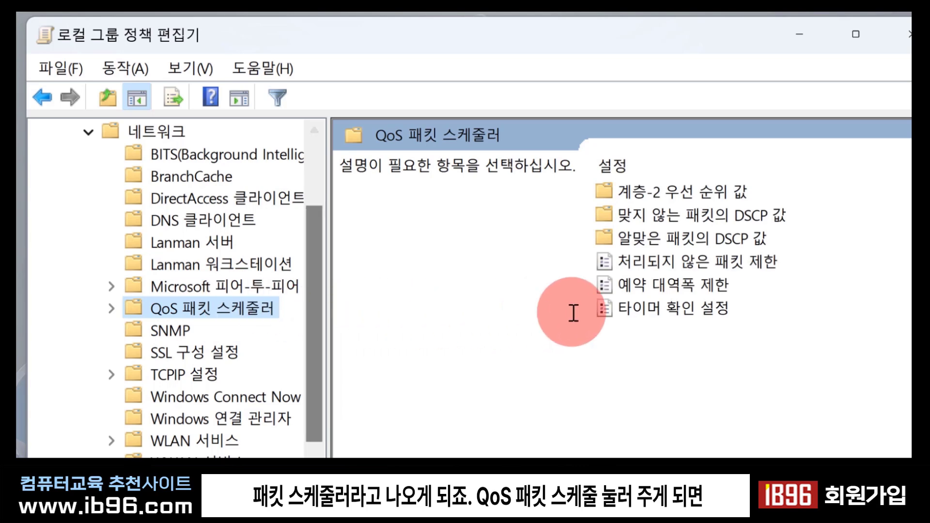
{"action": "double_click", "coordinate": [699, 284]}
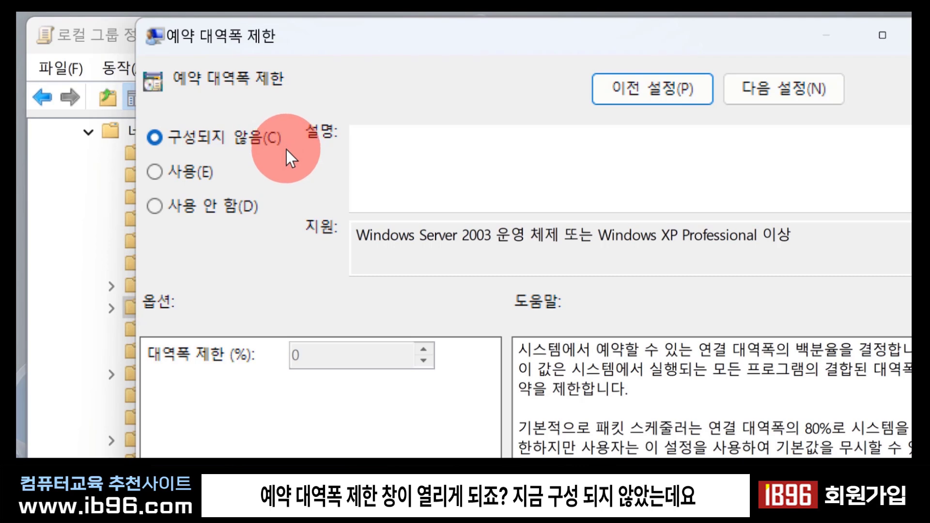
Enable the 예약 대역폭 제한 policy and set its bandwidth limit to 0%.
{"action": "left_click", "coordinate": [156, 174]}
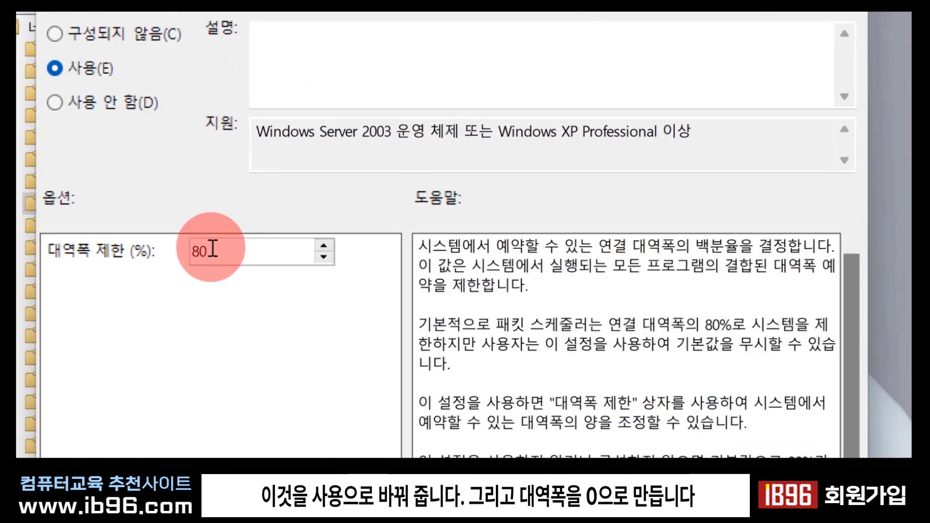
{"action": "key", "text": "BackSpace"}
{"action": "key", "text": "BackSpace"}
{"action": "type", "text": "0"}
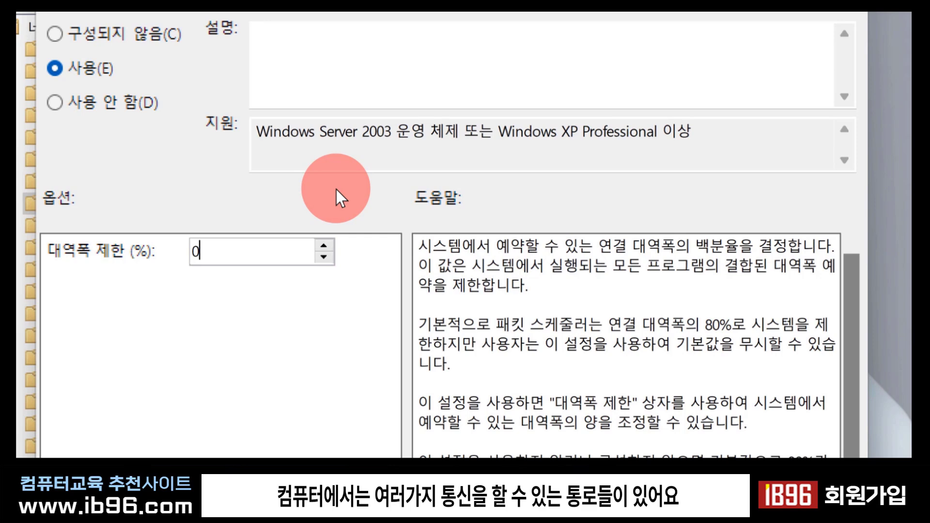
{"action": "double_click", "coordinate": [222, 249]}
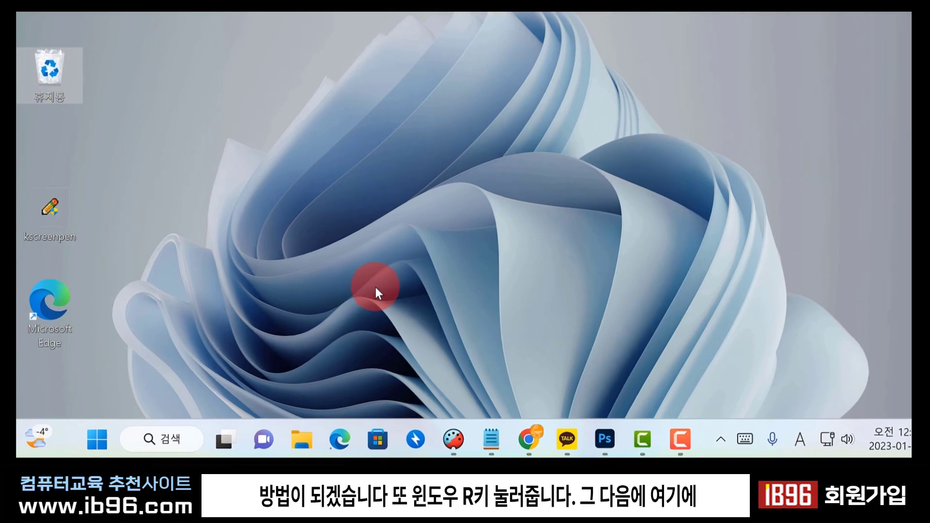
Launch the Registry Editor by running regedit.
{"action": "key", "text": "super+r"}
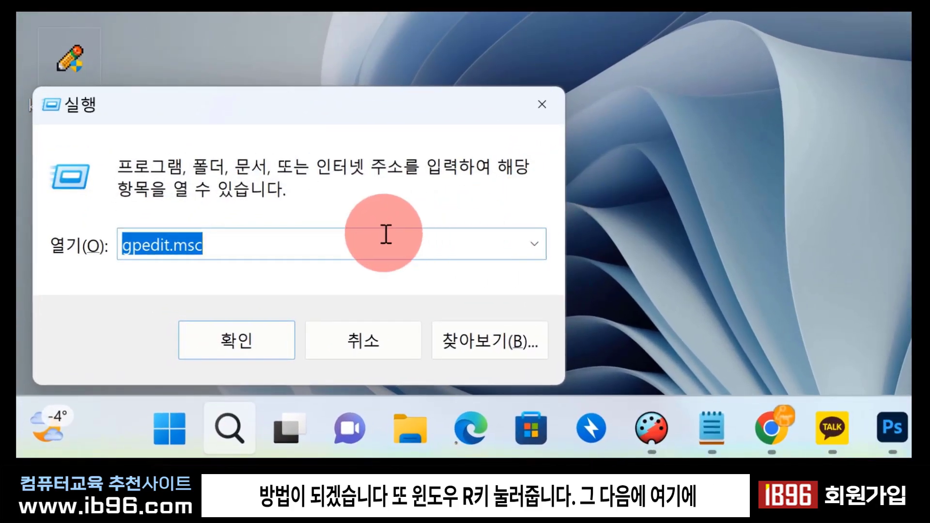
{"action": "type", "text": "regedit"}
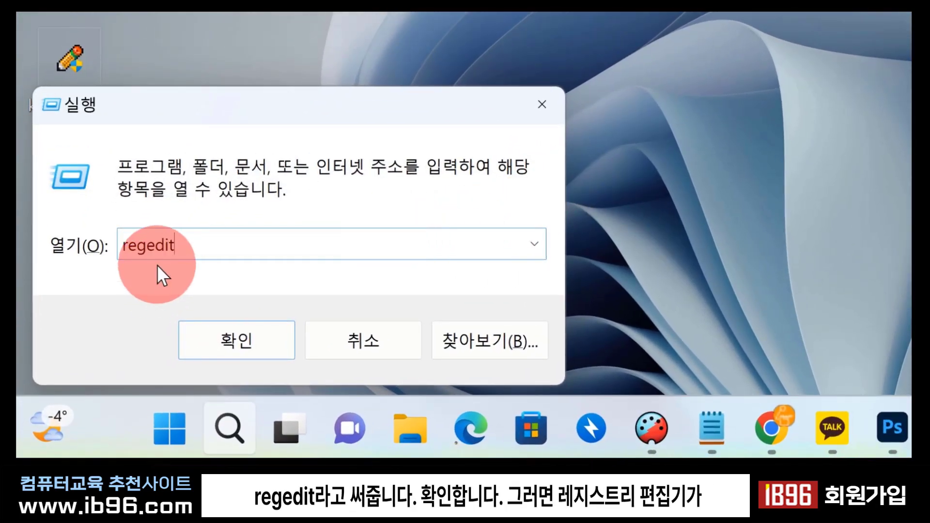
{"action": "left_click", "coordinate": [229, 332]}
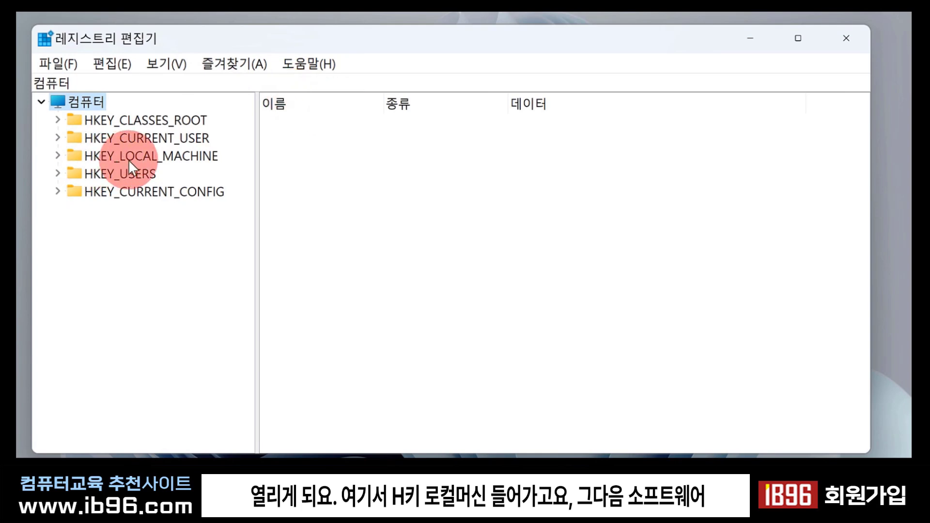
Open the registry key HKEY_LOCAL_MACHINE\SOFTWARE\Microsoft\Windows NT\CurrentVersion\Multimedia\SystemProfile.
{"action": "left_click", "coordinate": [58, 155]}
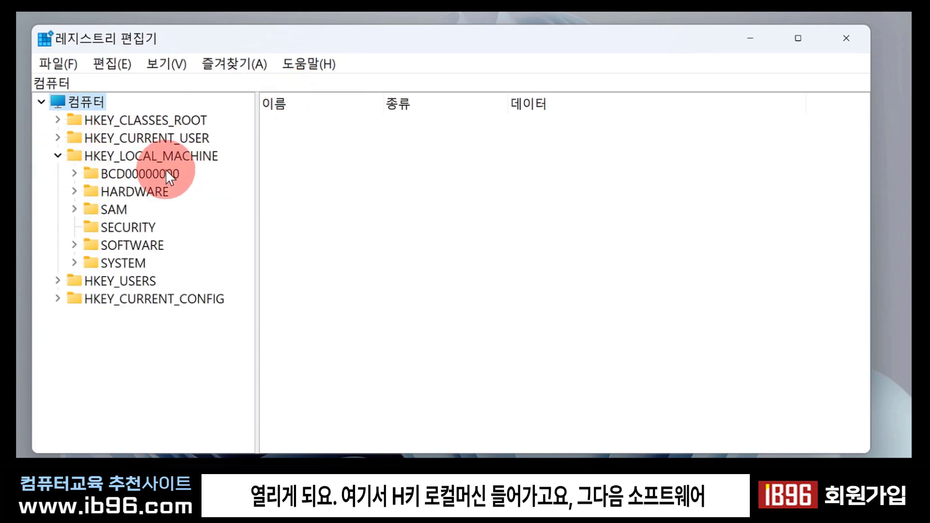
{"action": "left_click", "coordinate": [74, 245]}
{"action": "left_click_drag", "start_coordinate": [246, 190], "coordinate": [247, 254]}
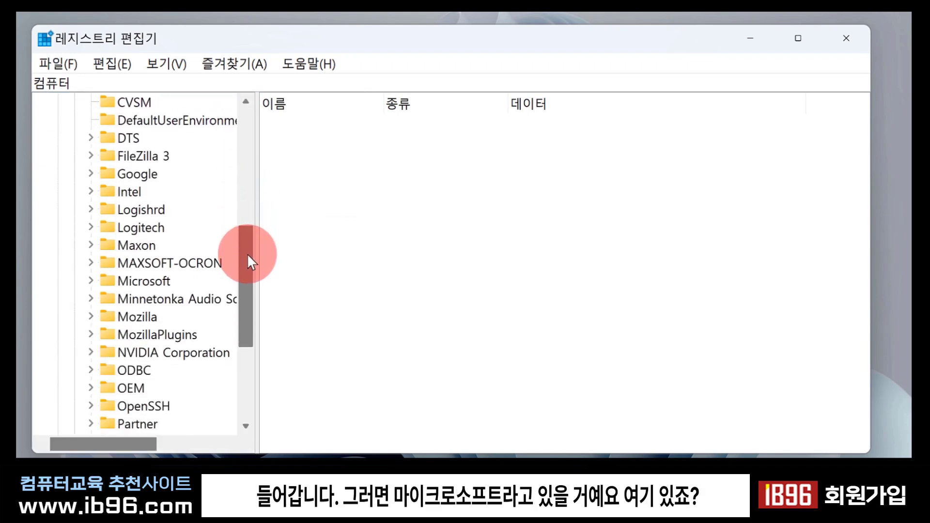
{"action": "left_click", "coordinate": [91, 281]}
{"action": "scroll", "coordinate": [226, 307], "scroll_direction": "down", "scroll_amount": 20}
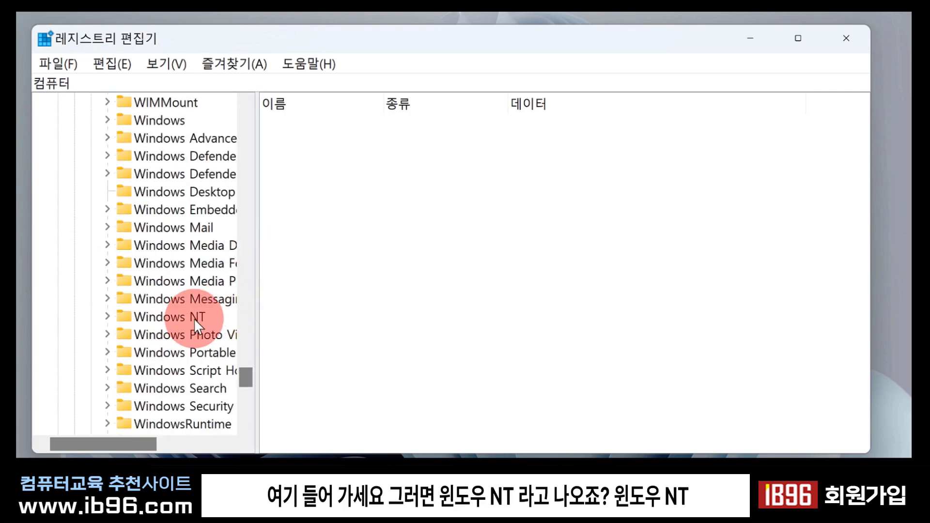
{"action": "left_click", "coordinate": [107, 316]}
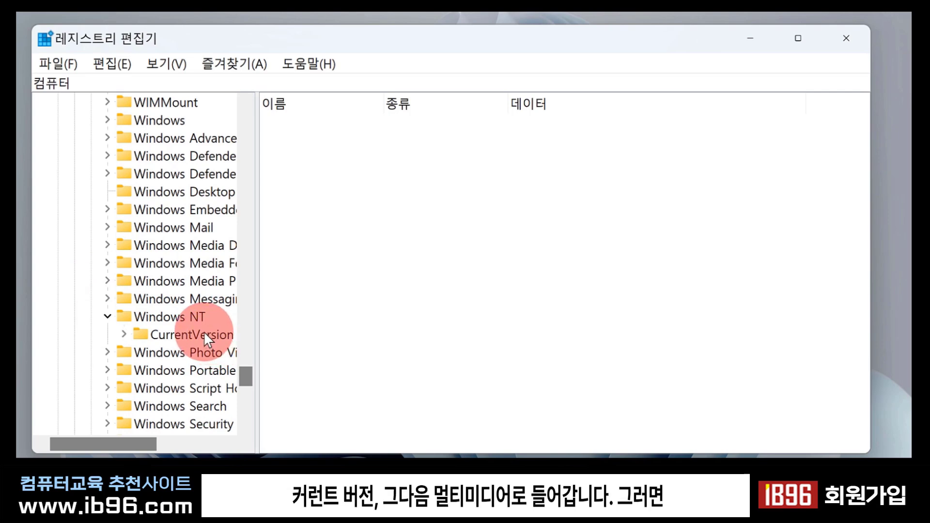
{"action": "double_click", "coordinate": [192, 334]}
{"action": "scroll", "coordinate": [208, 325], "scroll_direction": "down", "scroll_amount": 15}
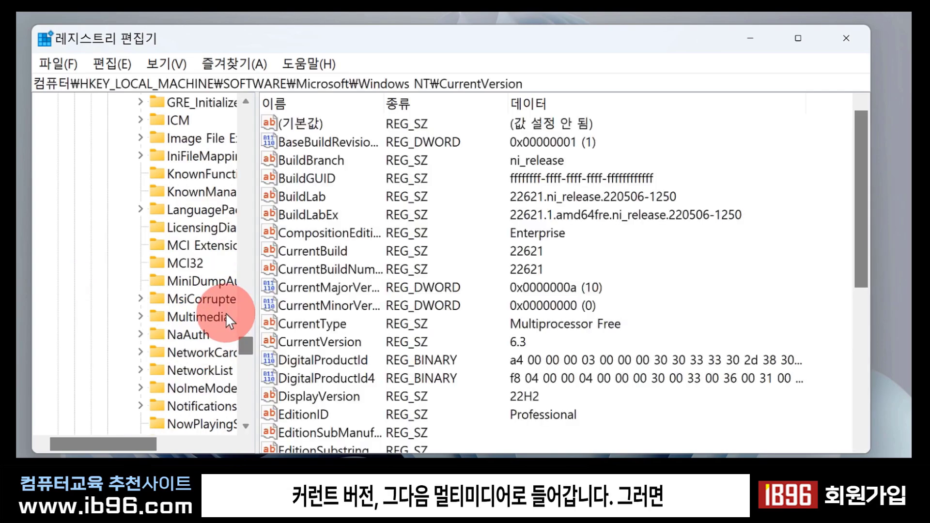
{"action": "double_click", "coordinate": [189, 316]}
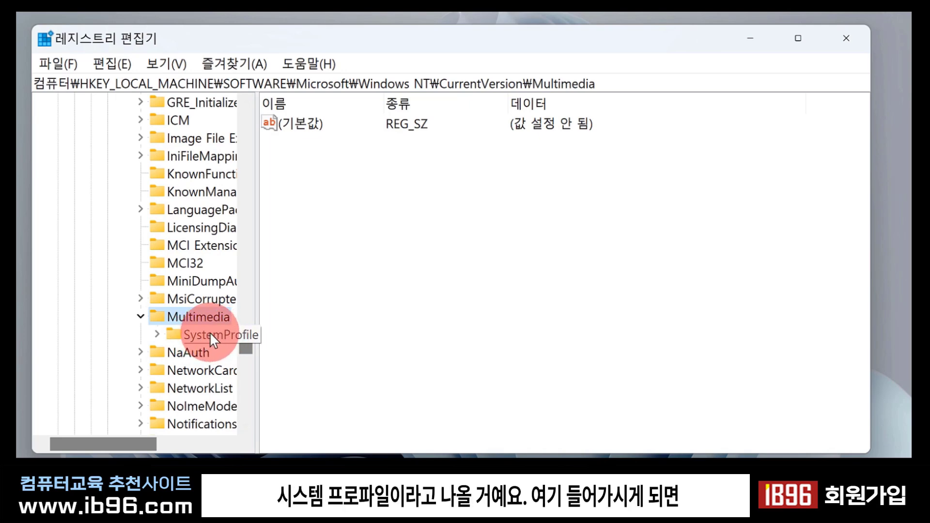
{"action": "left_click", "coordinate": [210, 333]}
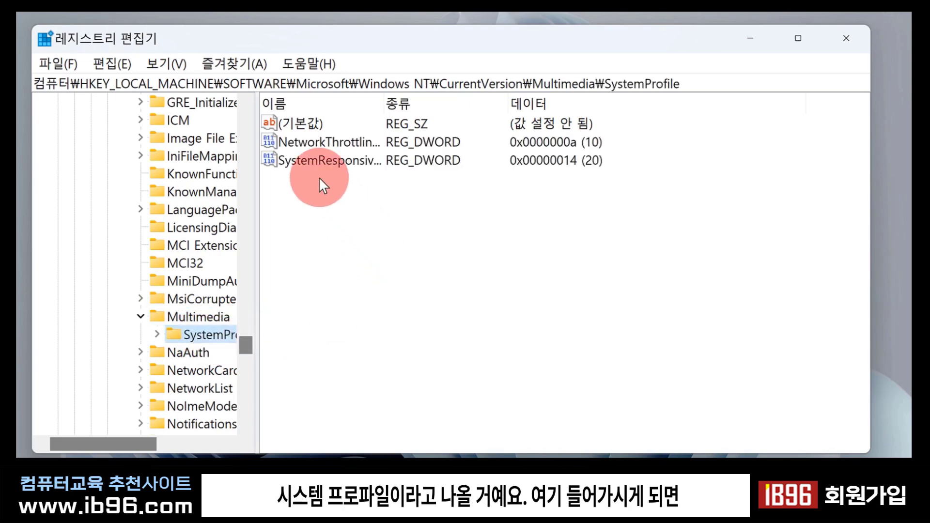
Widen the value name column and set the NetworkThrottlingIndex value data to hexadecimal 70.
{"action": "left_click_drag", "start_coordinate": [384, 101], "coordinate": [446, 98]}
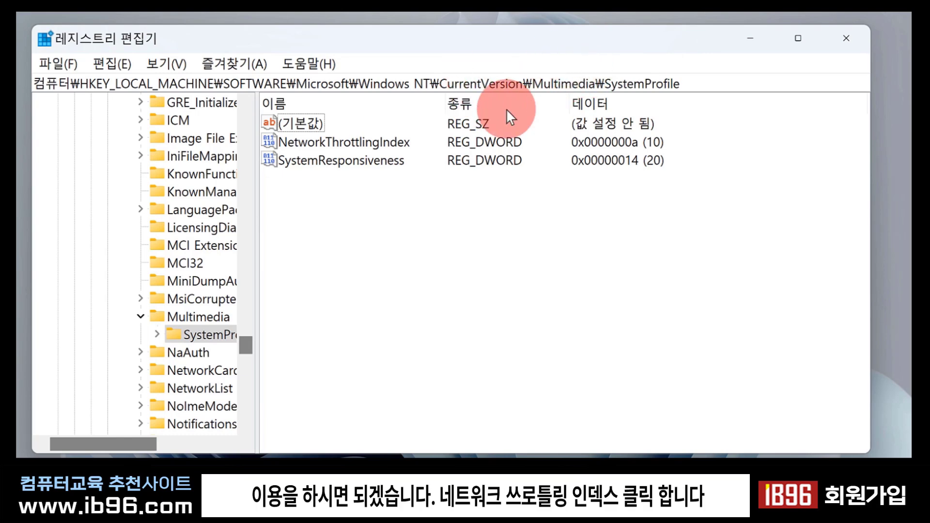
{"action": "double_click", "coordinate": [379, 146]}
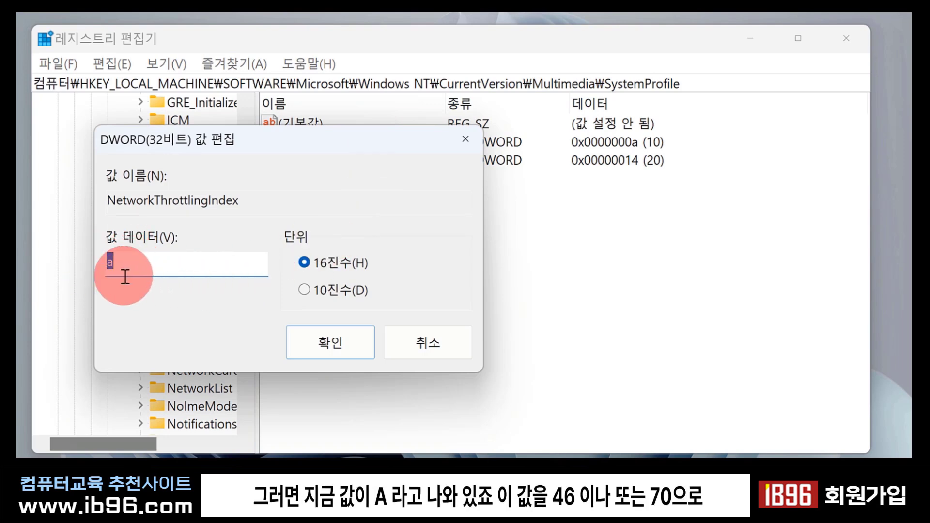
{"action": "type", "text": "46"}
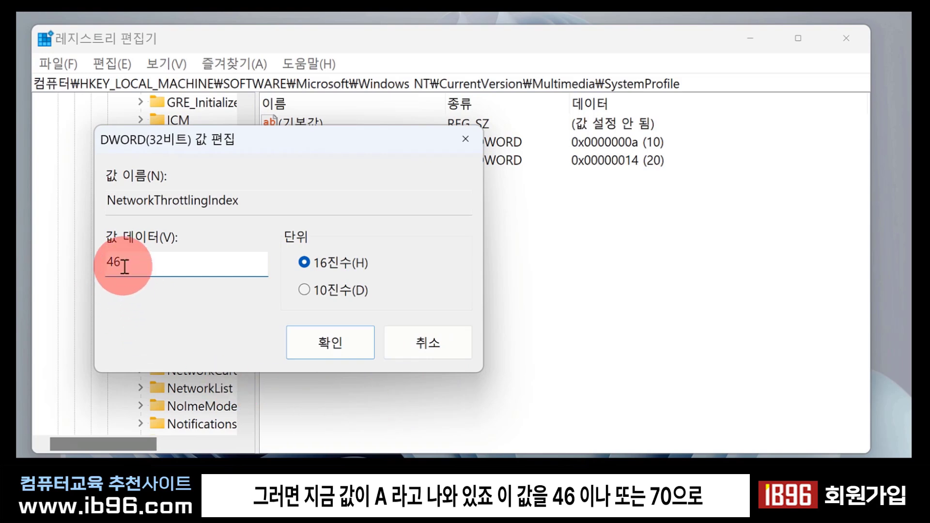
{"action": "left_click_drag", "start_coordinate": [128, 262], "coordinate": [46, 264]}
{"action": "type", "text": "70"}
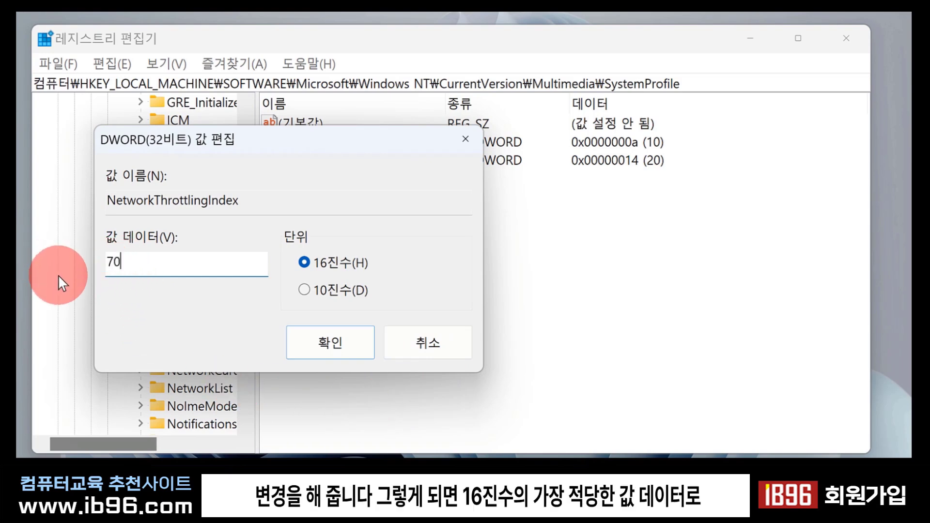